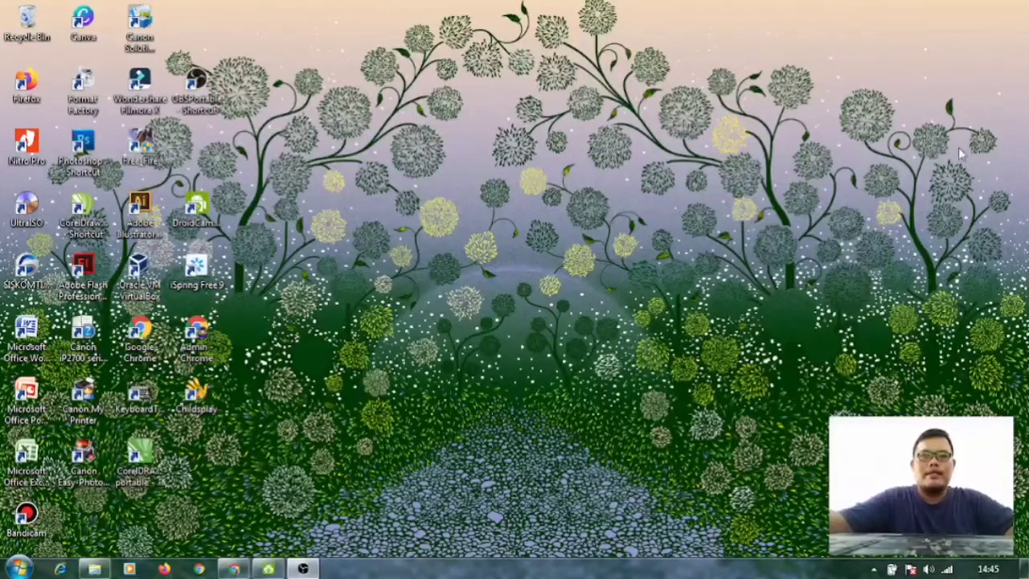
Open Adobe Flash Professional CS6 and create a new ActionScript 2.0 document.
{"action": "double_click", "coordinate": [83, 273]}
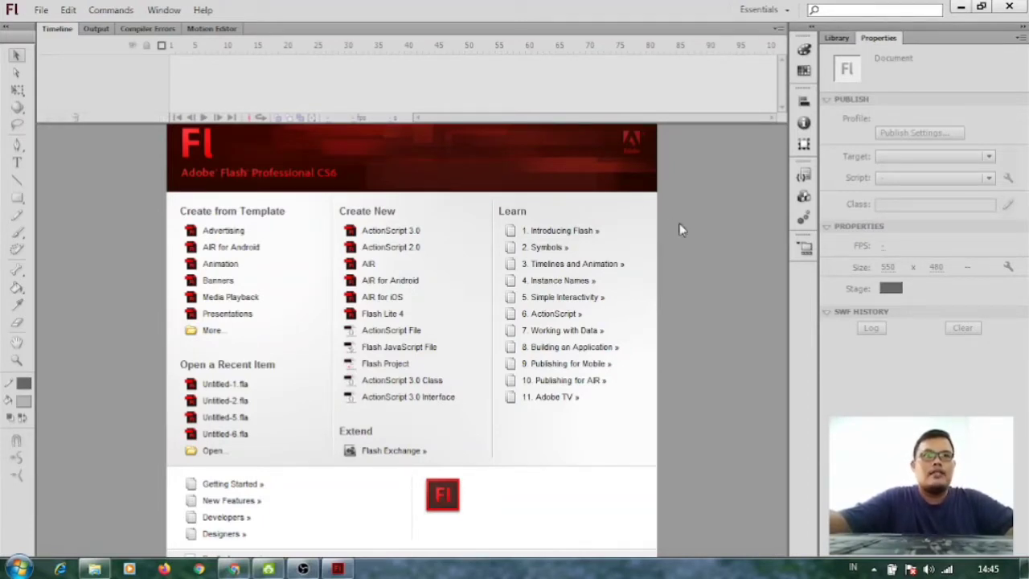
{"action": "left_click", "coordinate": [398, 249]}
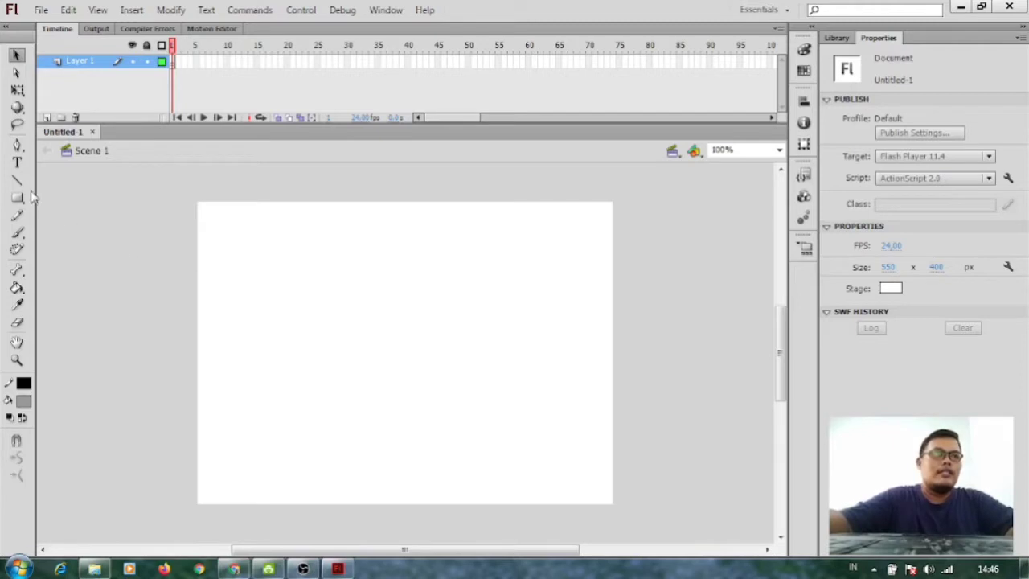
Draw a circle about 227 px in diameter near the middle of the stage with the Oval Tool.
{"action": "left_click_drag", "start_coordinate": [17, 197], "coordinate": [80, 214]}
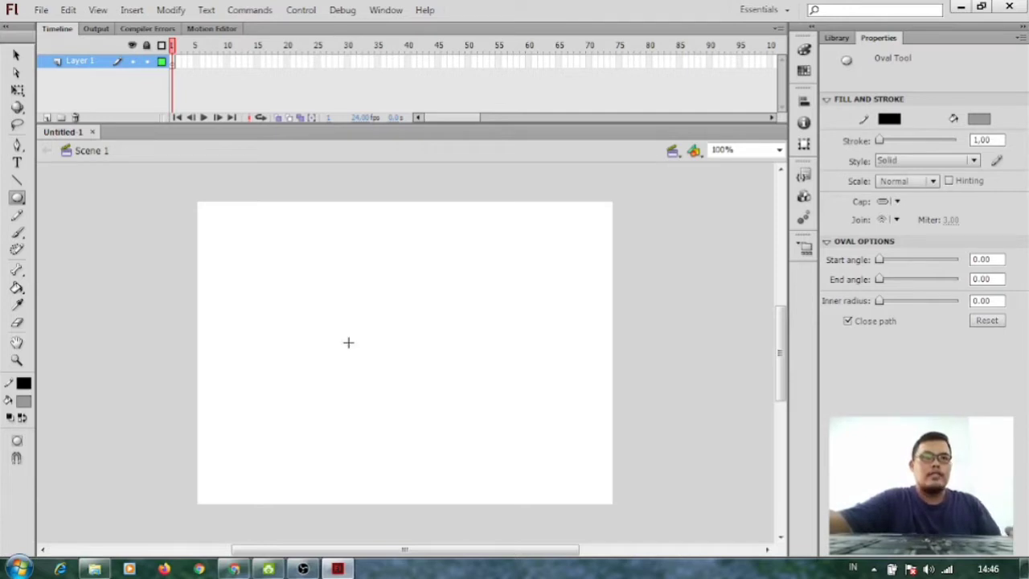
{"action": "left_click_drag", "start_coordinate": [302, 266], "coordinate": [473, 413]}
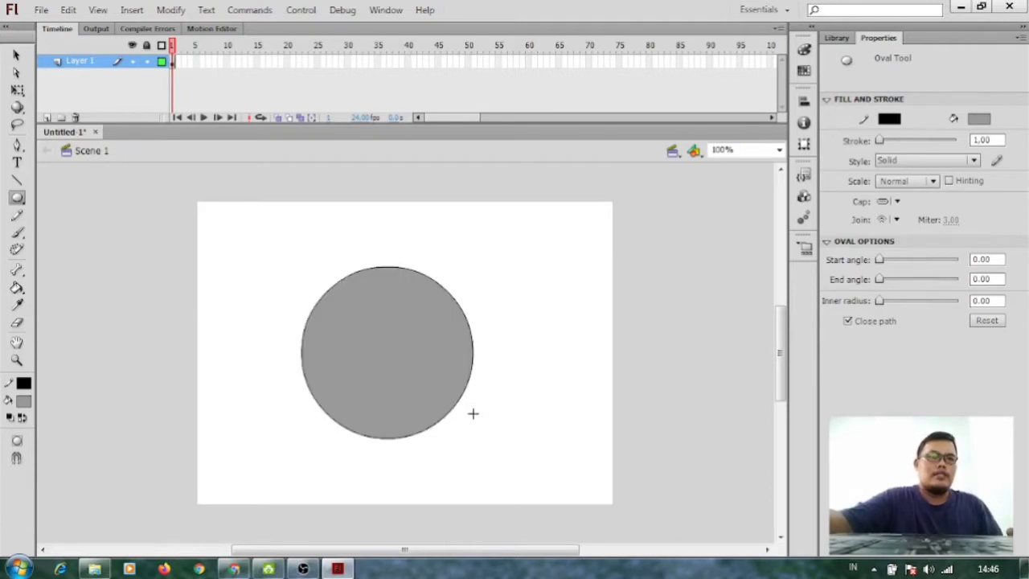
Select the circle's grey fill and its black outline in turn to examine them as separate shapes.
{"action": "left_click", "coordinate": [18, 56]}
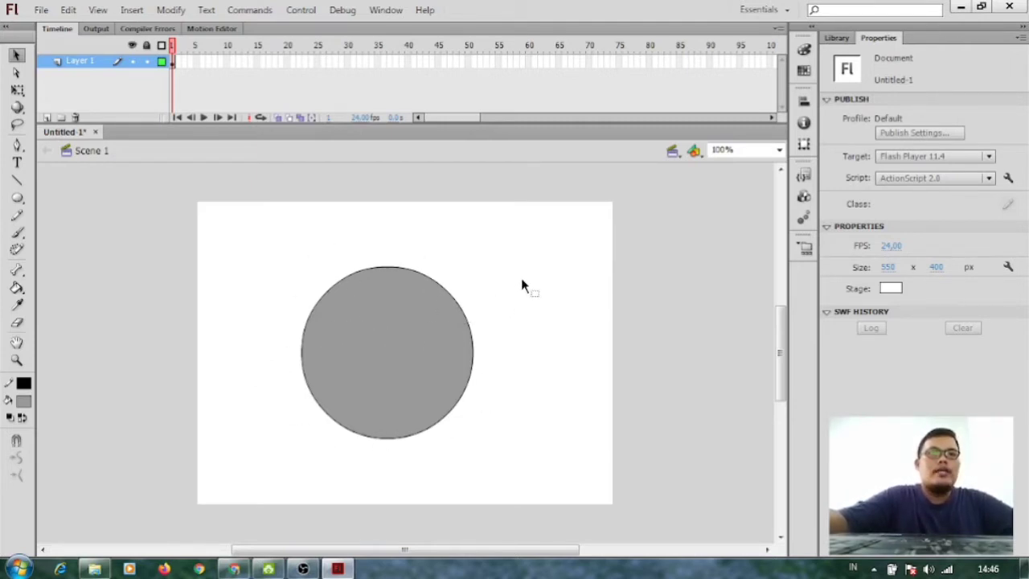
{"action": "left_click", "coordinate": [405, 338]}
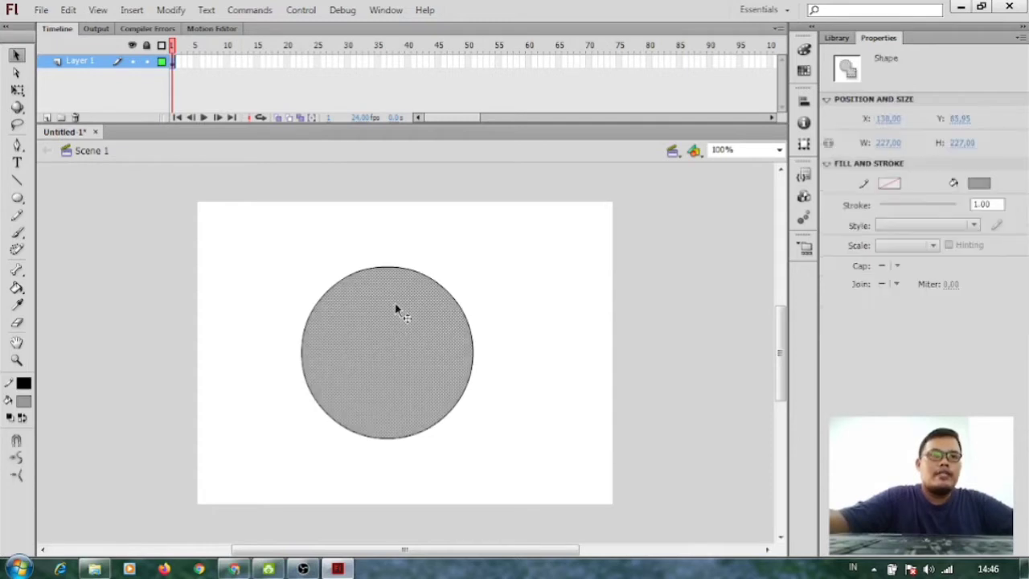
{"action": "left_click", "coordinate": [383, 268]}
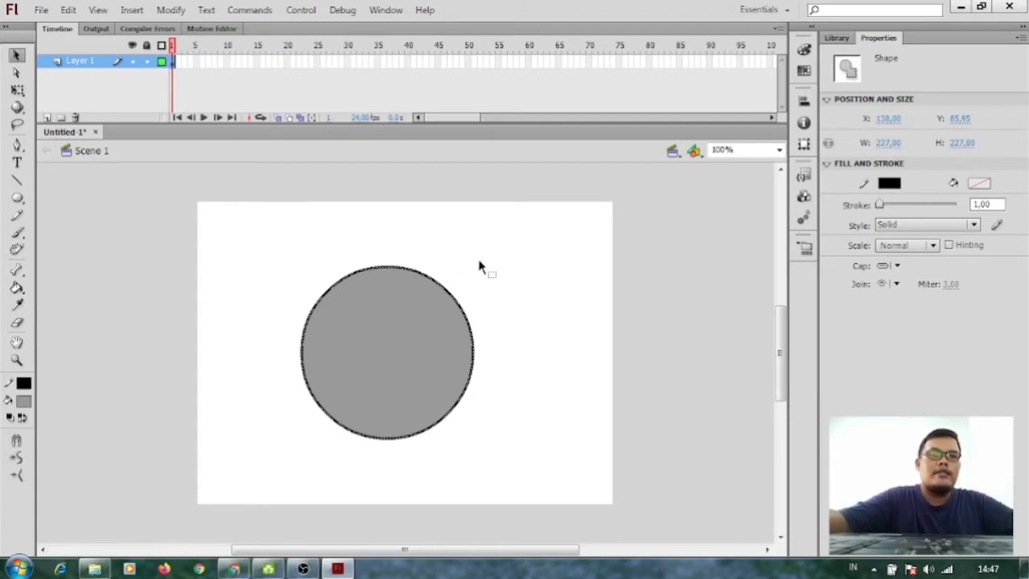
{"action": "left_click", "coordinate": [502, 254]}
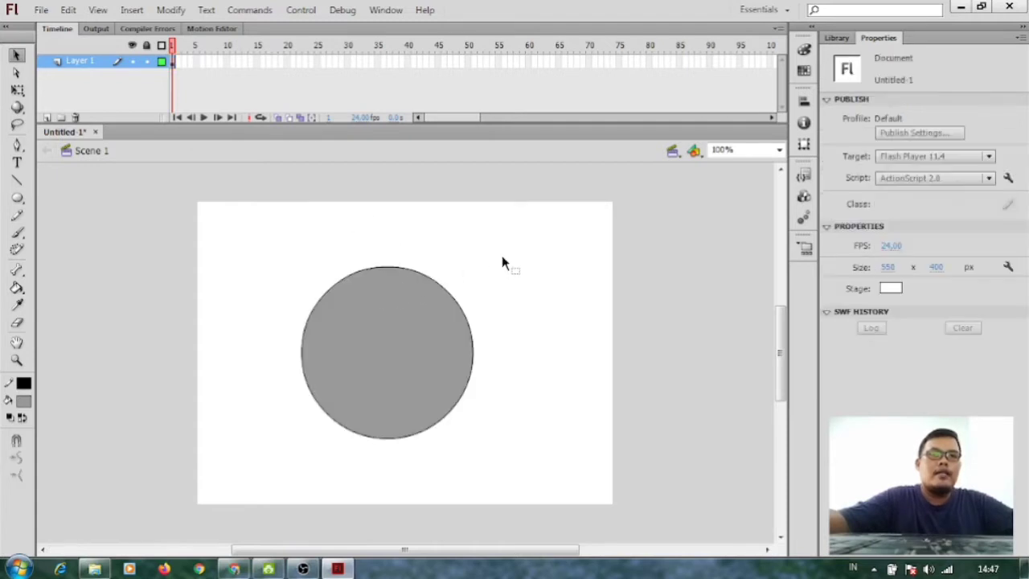
{"action": "left_click", "coordinate": [389, 266]}
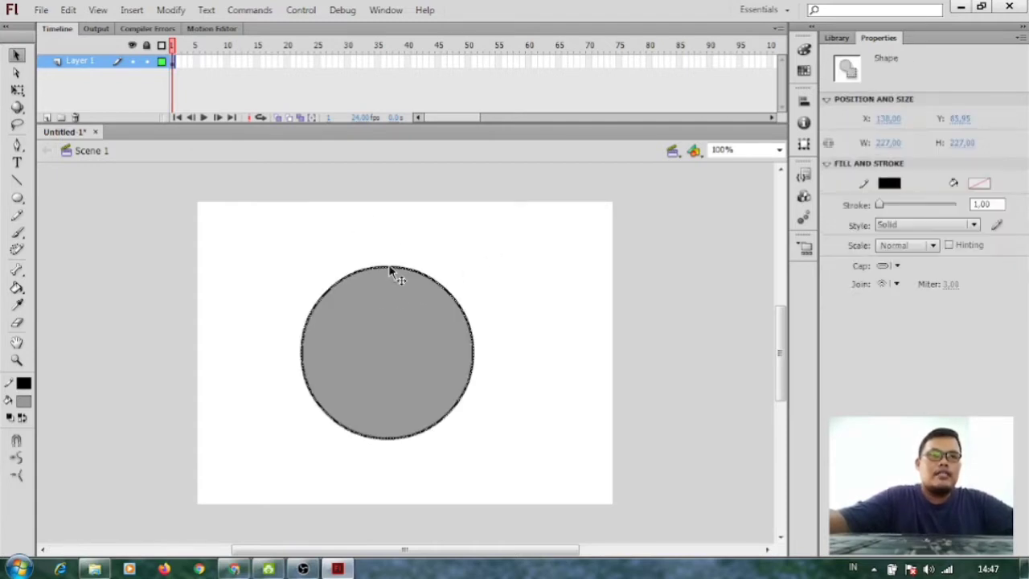
{"action": "left_click", "coordinate": [422, 324]}
{"action": "left_click", "coordinate": [480, 289]}
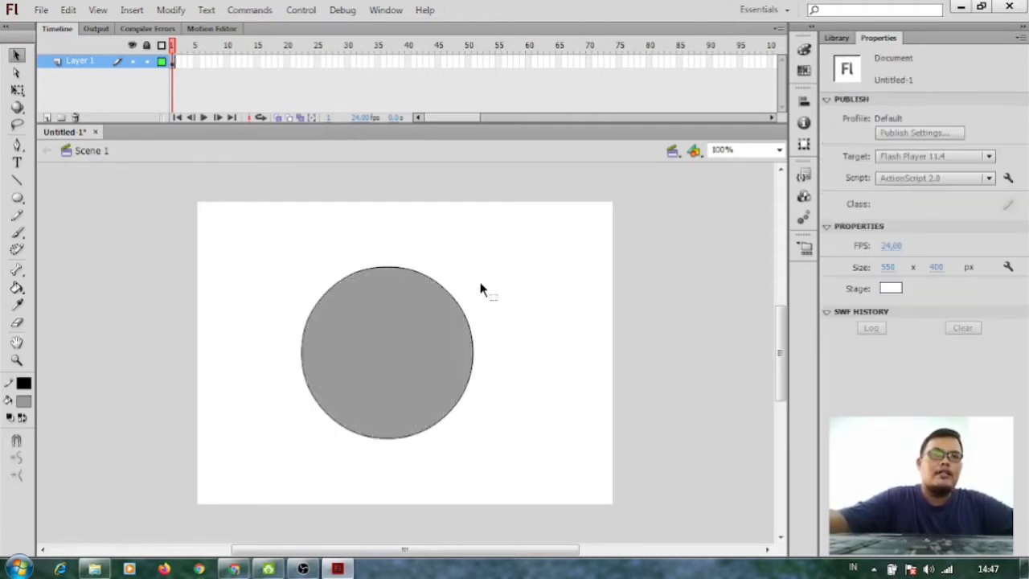
{"action": "left_click", "coordinate": [417, 322]}
{"action": "left_click", "coordinate": [519, 271]}
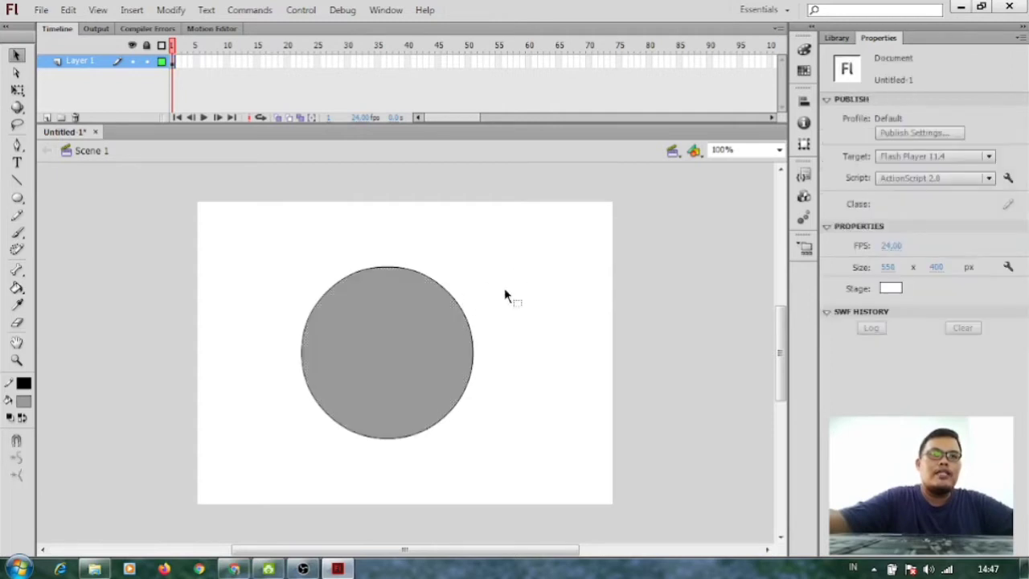
{"action": "left_click", "coordinate": [386, 355]}
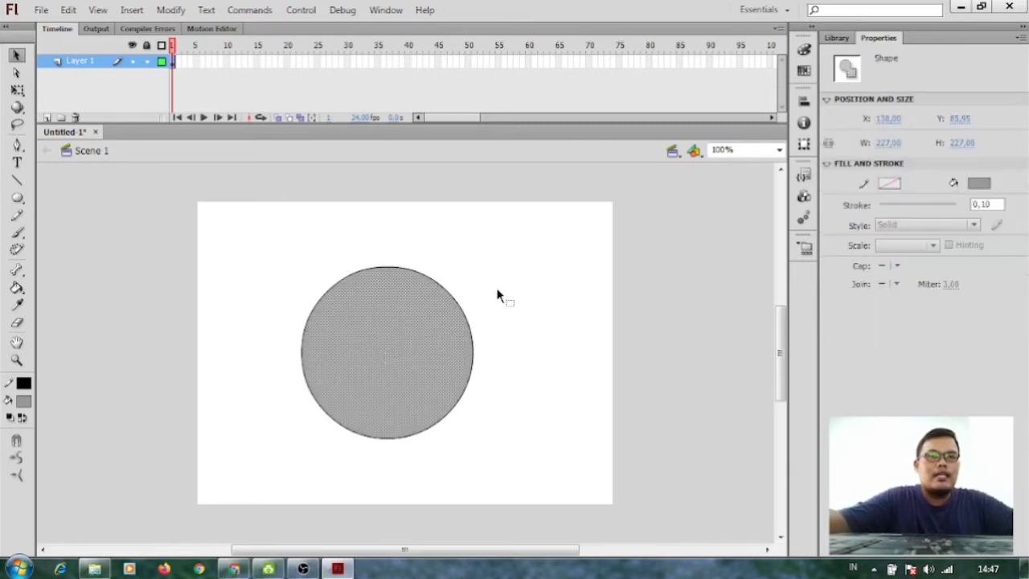
{"action": "left_click", "coordinate": [496, 296]}
{"action": "left_click", "coordinate": [370, 352]}
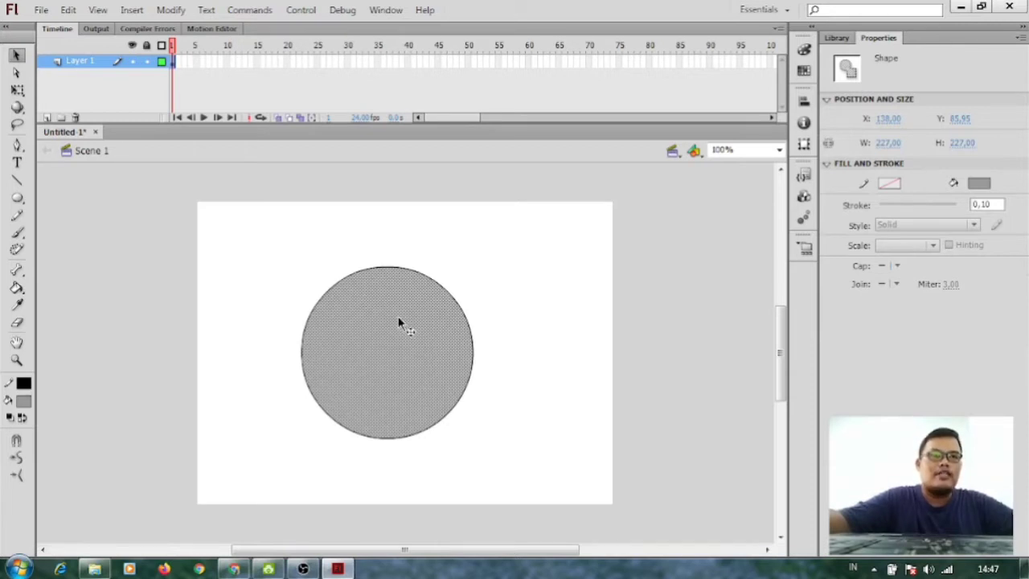
{"action": "left_click", "coordinate": [389, 269]}
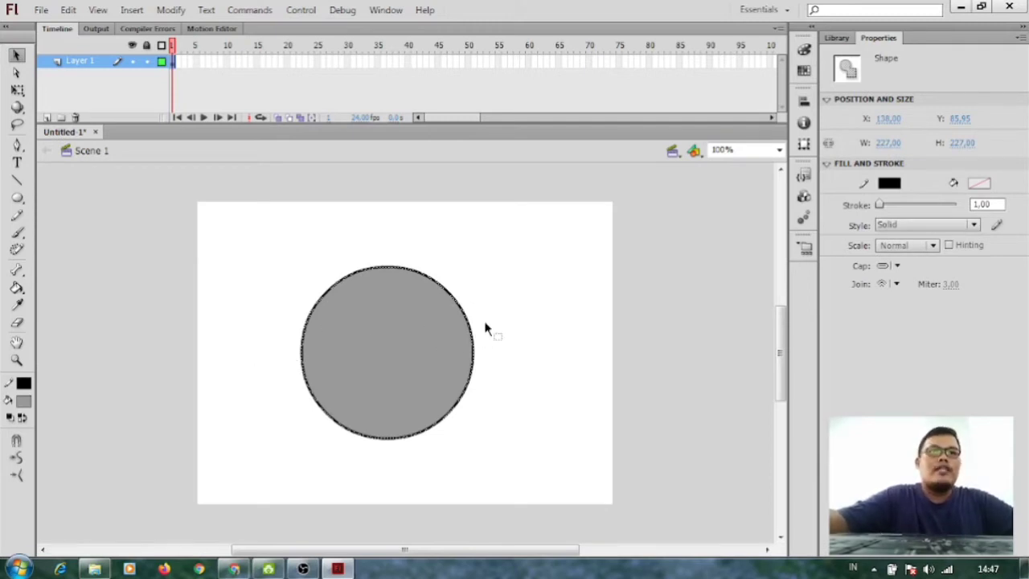
{"action": "left_click", "coordinate": [559, 296]}
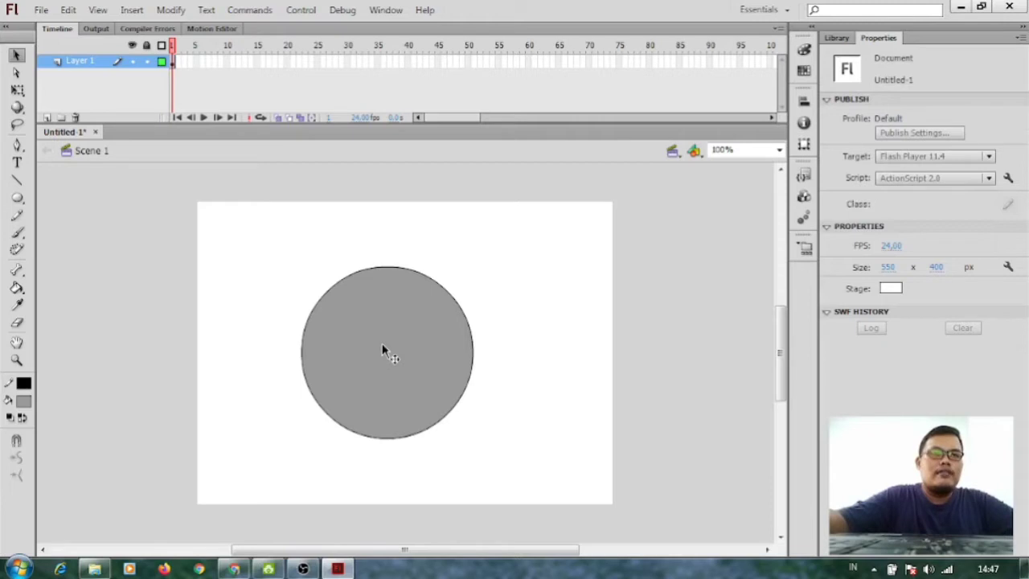
Select the circle's fill and outline together as one selection, and clear the selection.
{"action": "double_click", "coordinate": [382, 346]}
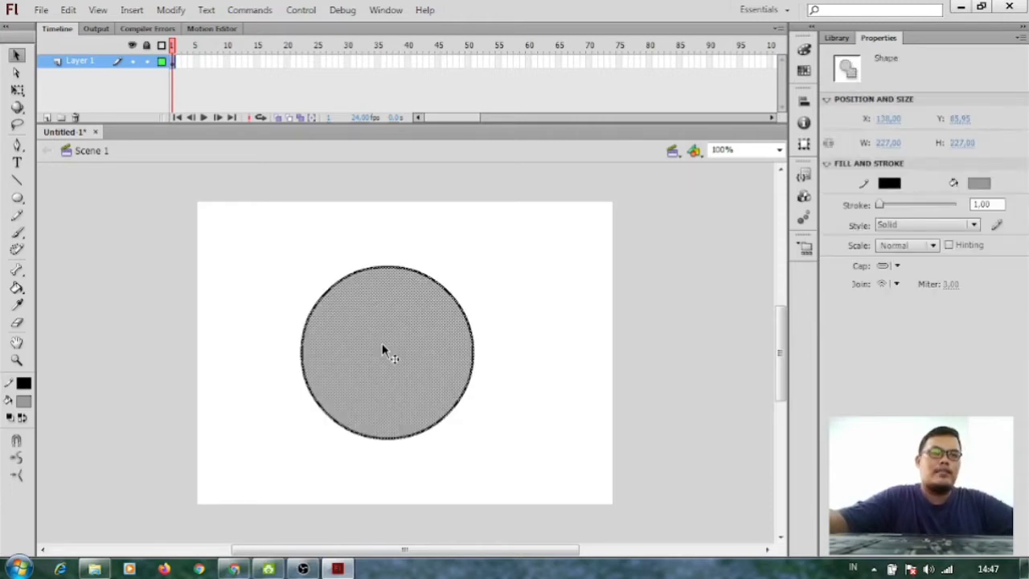
{"action": "left_click", "coordinate": [530, 296]}
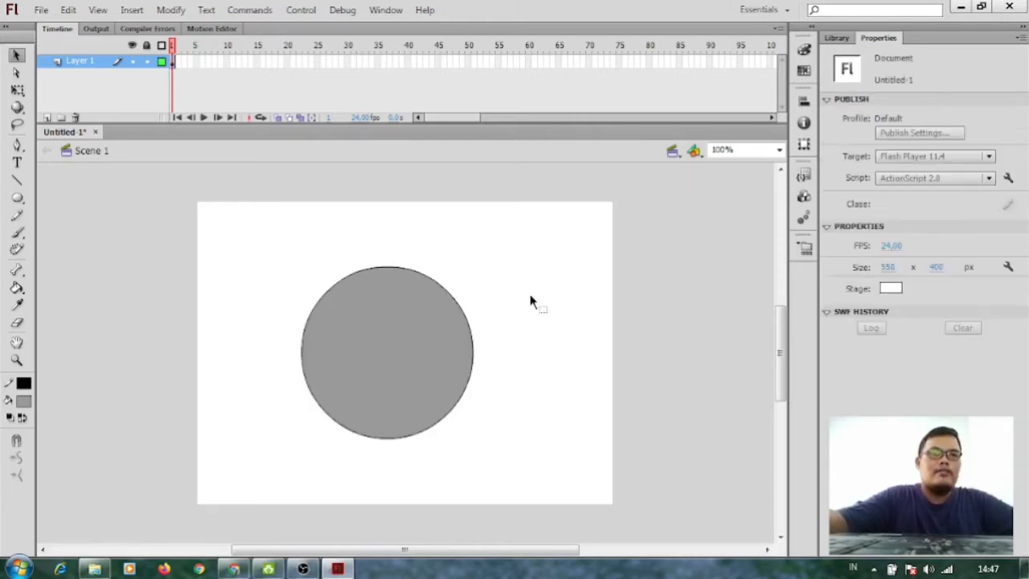
{"action": "left_click_drag", "start_coordinate": [252, 227], "coordinate": [521, 480]}
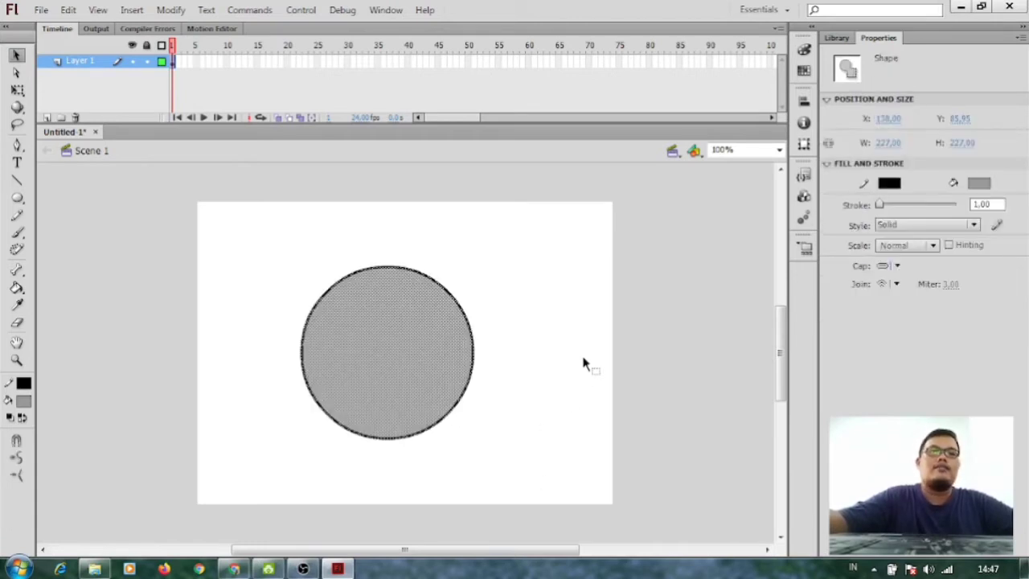
{"action": "left_click", "coordinate": [559, 299]}
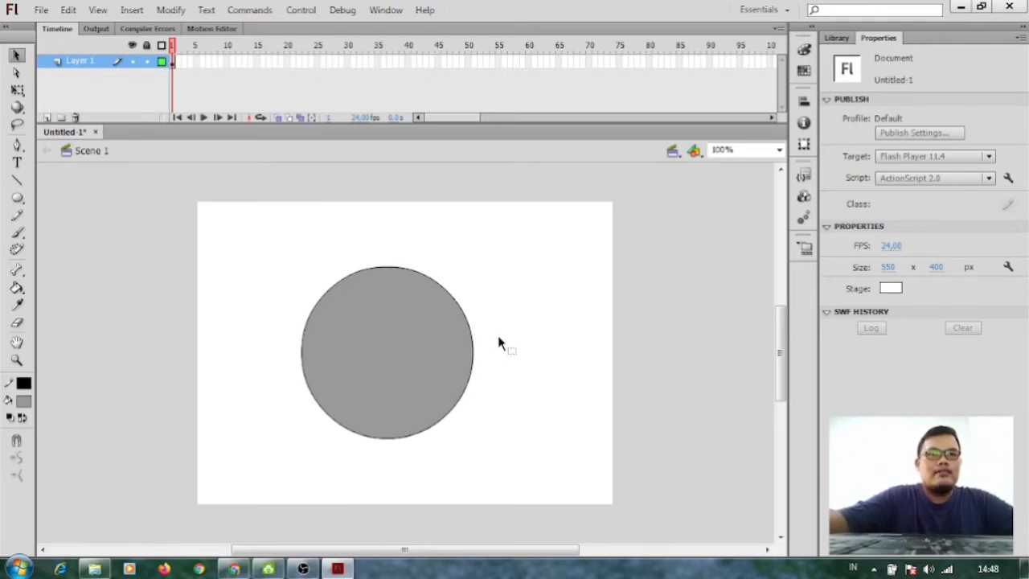
Delete the circle's grey fill, keeping only its outline.
{"action": "left_click", "coordinate": [381, 354]}
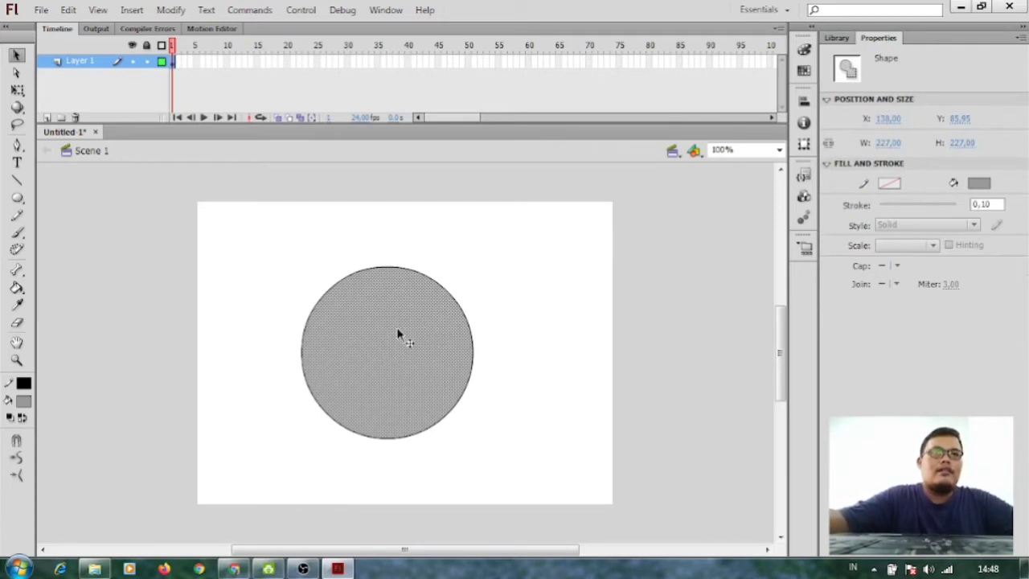
{"action": "left_click", "coordinate": [481, 285]}
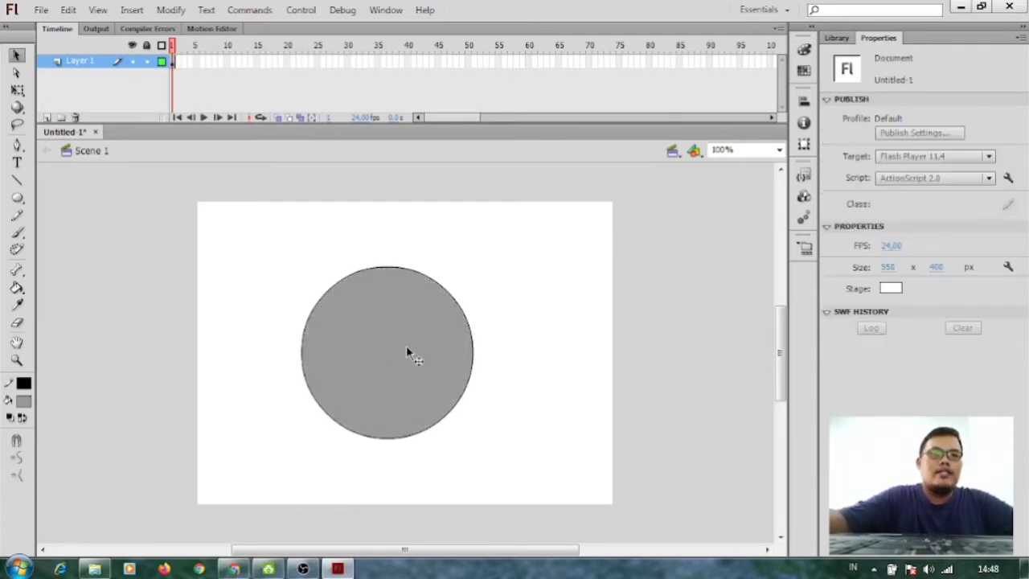
{"action": "left_click", "coordinate": [380, 336]}
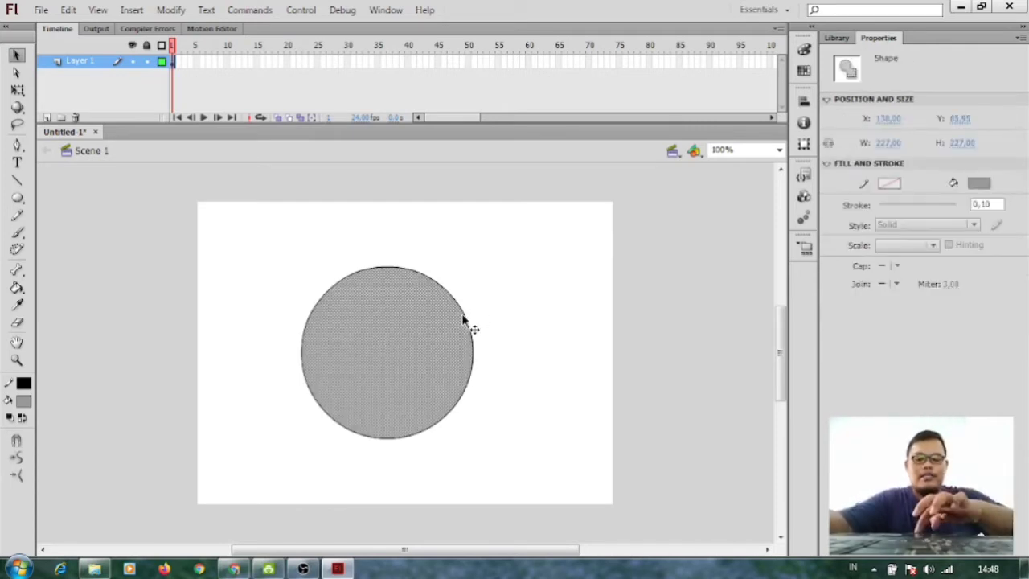
{"action": "key", "text": "Delete"}
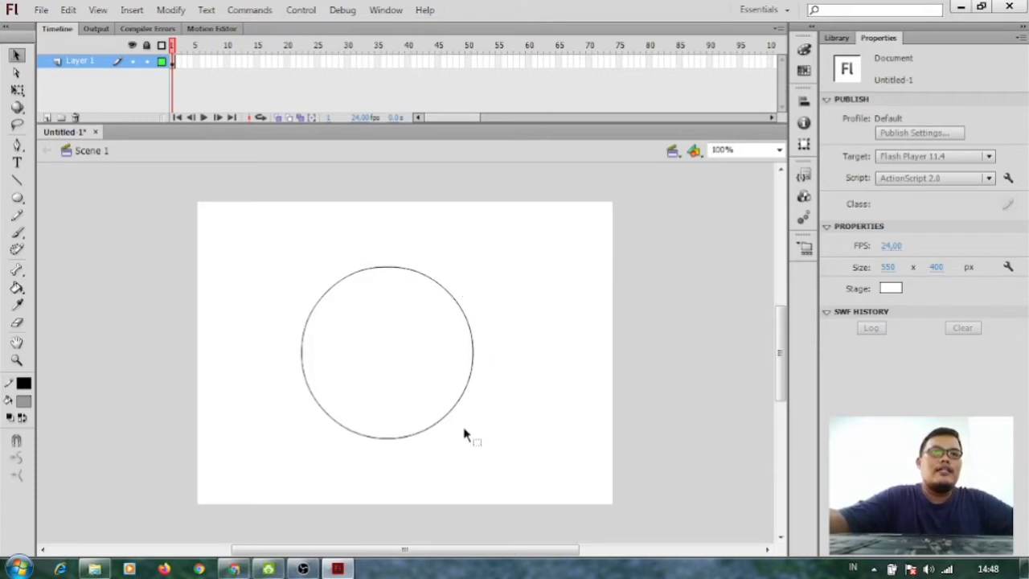
Thicken the circle's outline to a stroke of 73.50 and deselect it.
{"action": "left_click", "coordinate": [413, 276]}
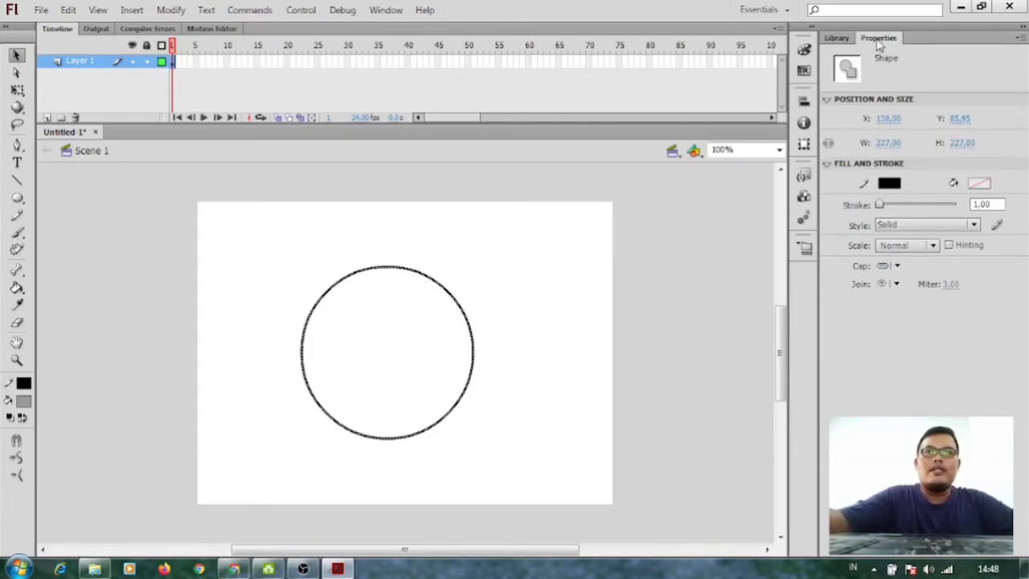
{"action": "left_click", "coordinate": [836, 38]}
{"action": "left_click", "coordinate": [880, 39]}
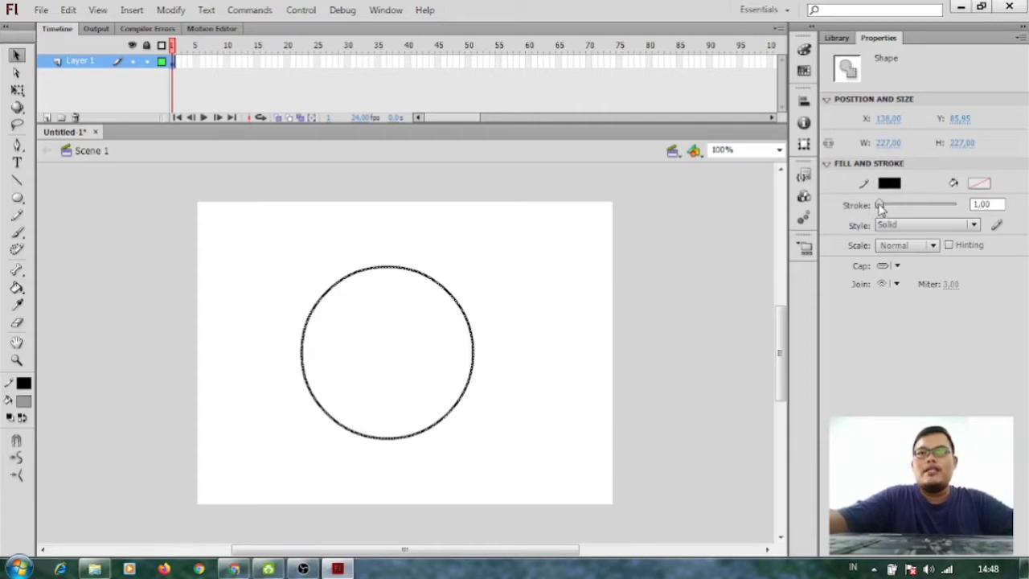
{"action": "mouse_move", "coordinate": [880, 206]}
{"action": "left_mouse_down"}
{"action": "mouse_move", "coordinate": [937, 208]}
{"action": "mouse_move", "coordinate": [898, 208]}
{"action": "mouse_move", "coordinate": [892, 221]}
{"action": "mouse_move", "coordinate": [910, 218]}
{"action": "left_mouse_up"}
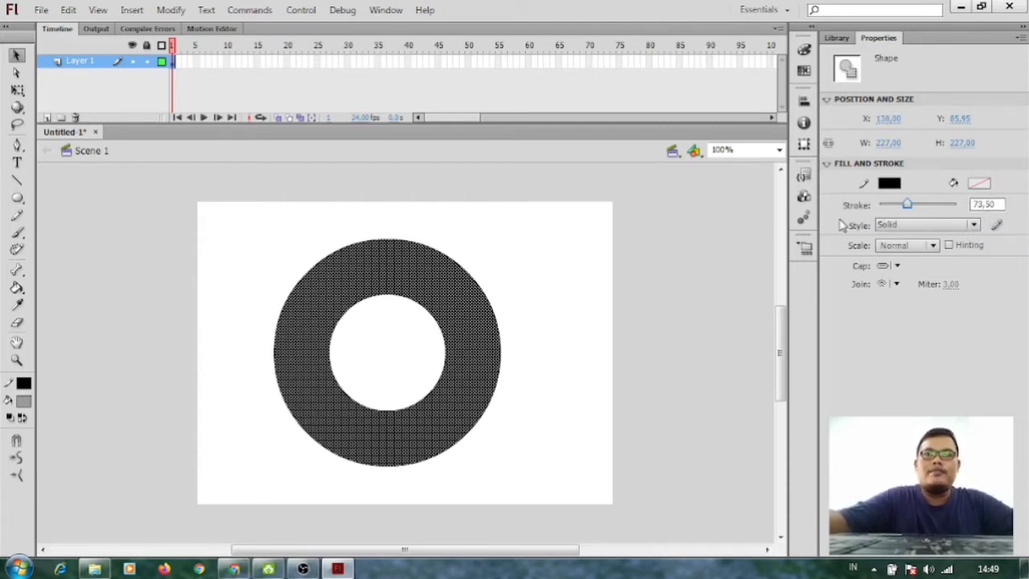
{"action": "left_click", "coordinate": [528, 278]}
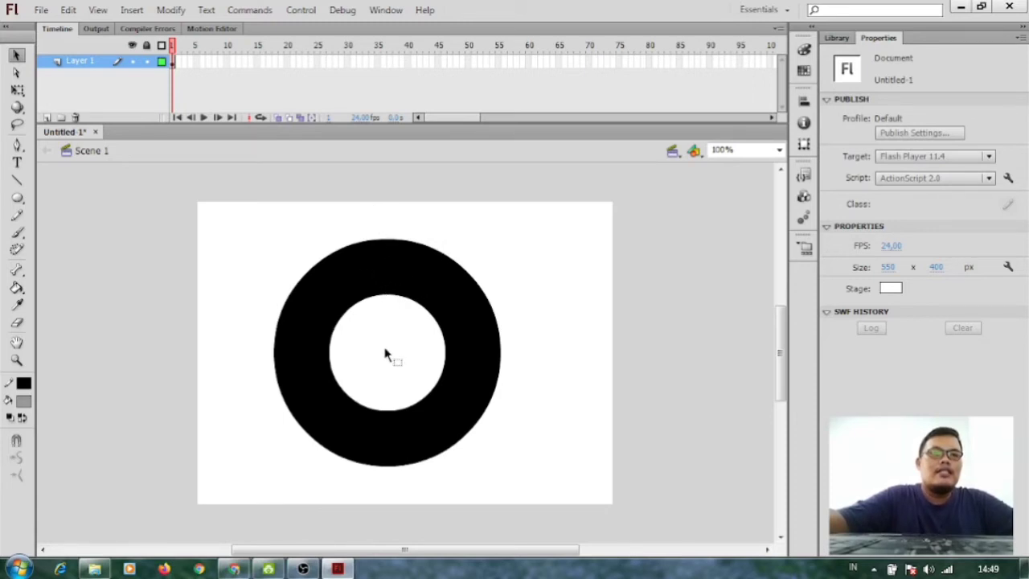
Recolour the upper-left quarter of the ring's stroke red and deselect it.
{"action": "left_click_drag", "start_coordinate": [384, 347], "coordinate": [236, 213]}
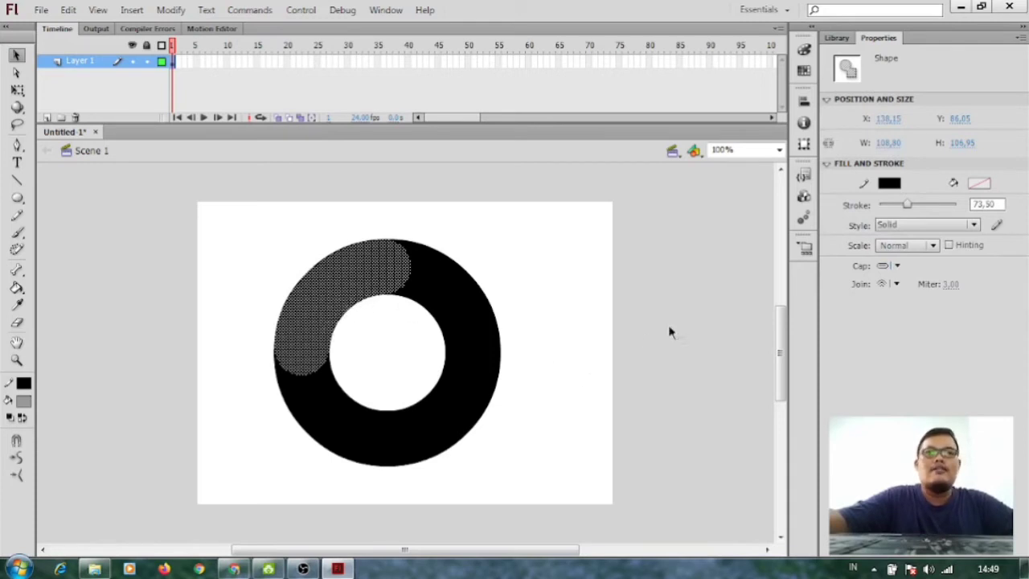
{"action": "left_click", "coordinate": [889, 184]}
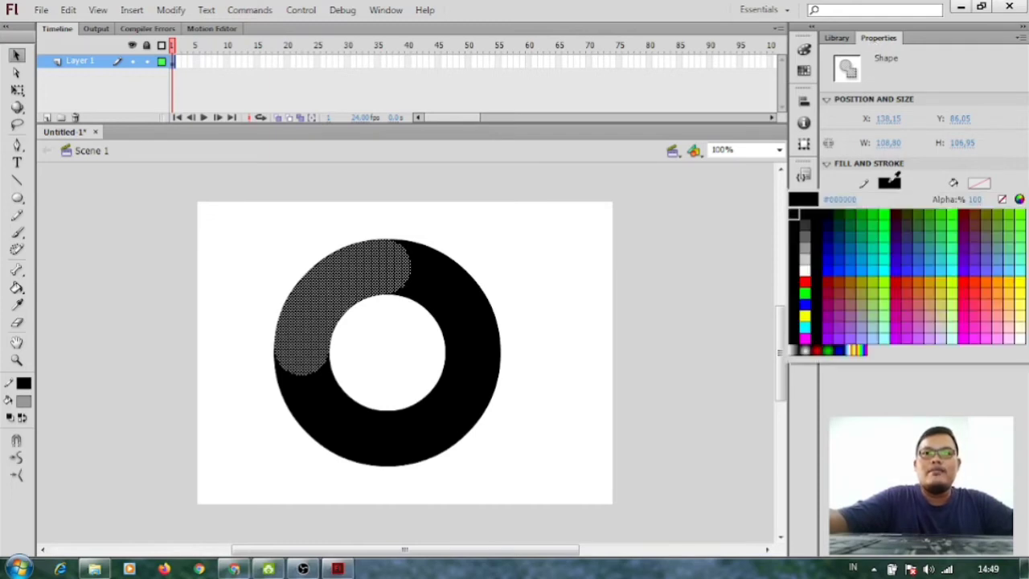
{"action": "left_click", "coordinate": [804, 281]}
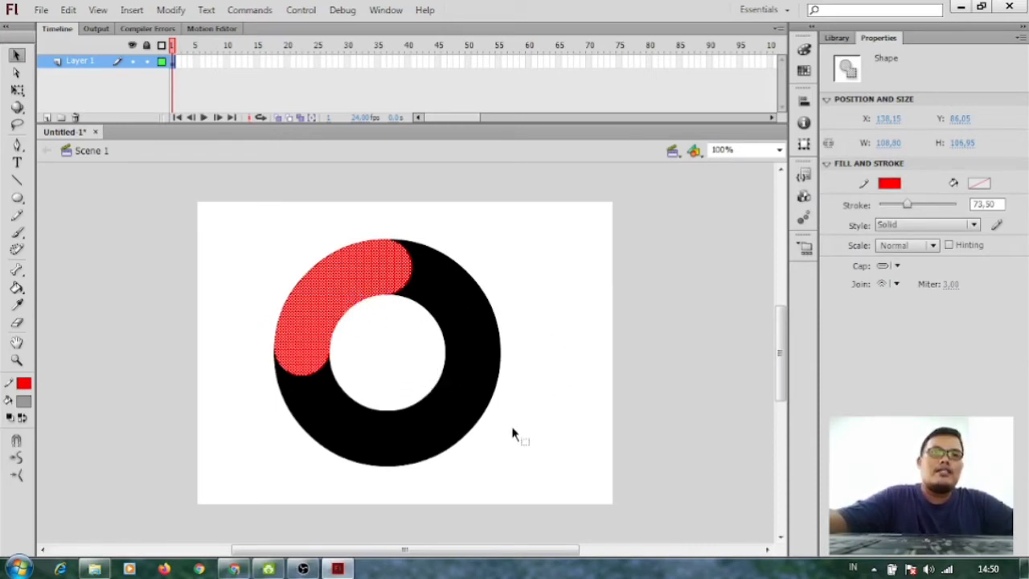
{"action": "left_click", "coordinate": [386, 357]}
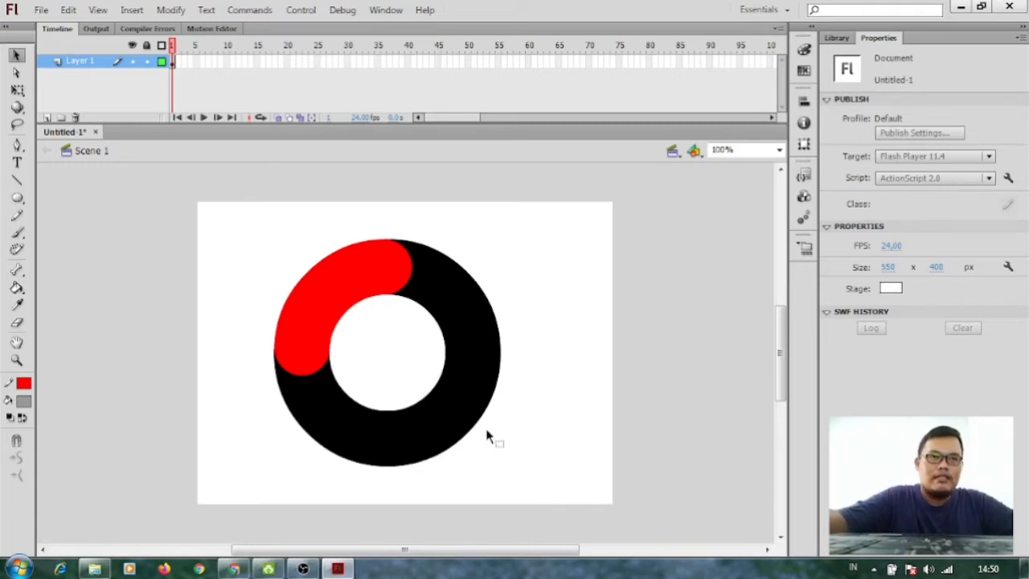
Recolour the lower-right quarter of the ring's stroke green (#00FF00) and deselect it.
{"action": "left_click_drag", "start_coordinate": [384, 349], "coordinate": [540, 488]}
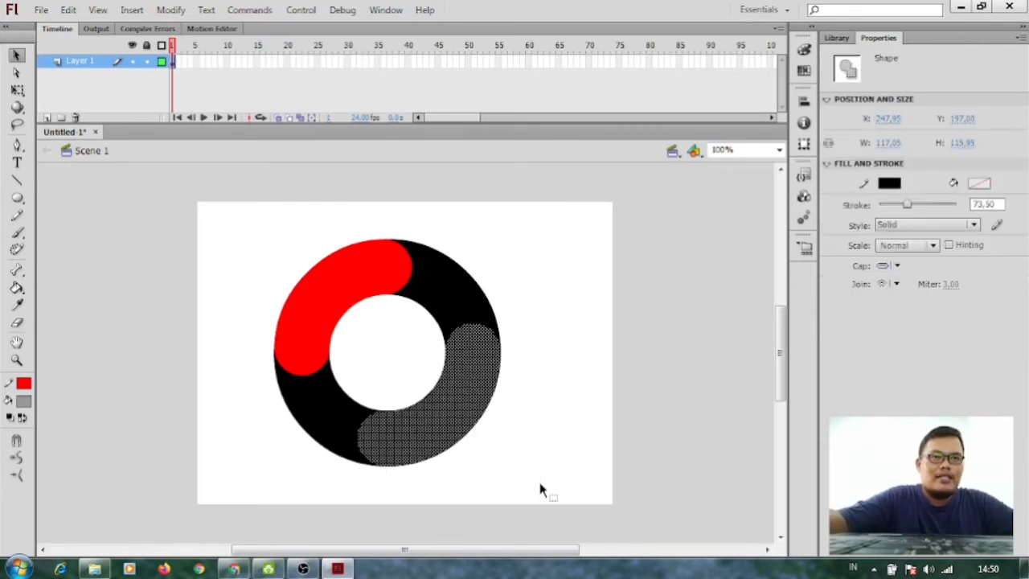
{"action": "left_click", "coordinate": [892, 184]}
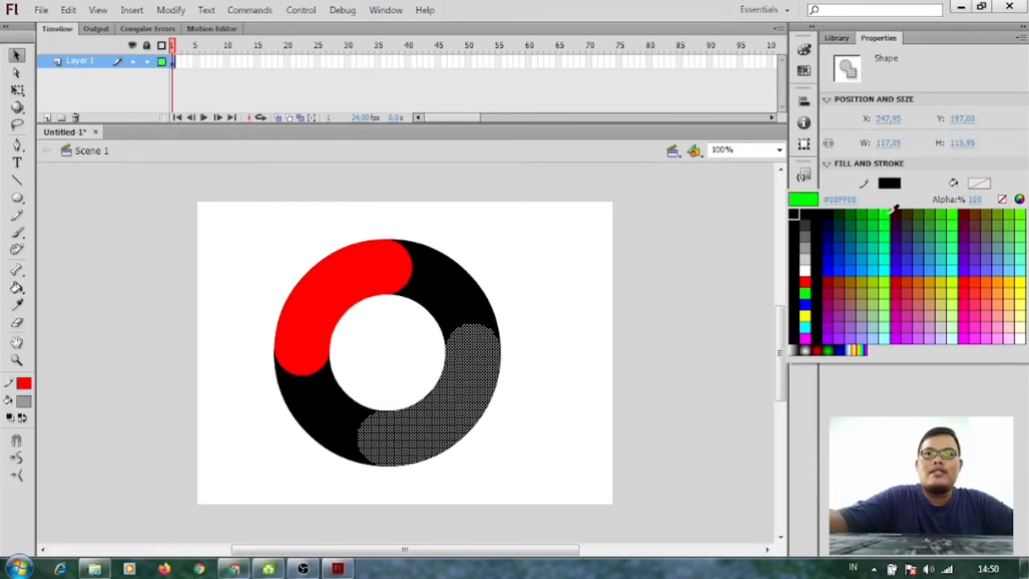
{"action": "left_click", "coordinate": [889, 210]}
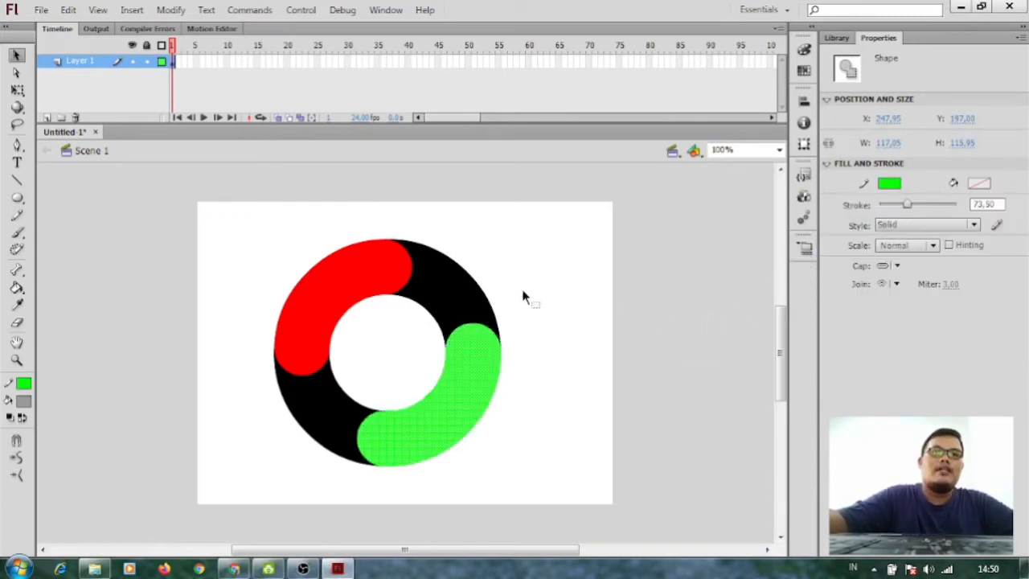
{"action": "key", "text": "ctrl+shift+a"}
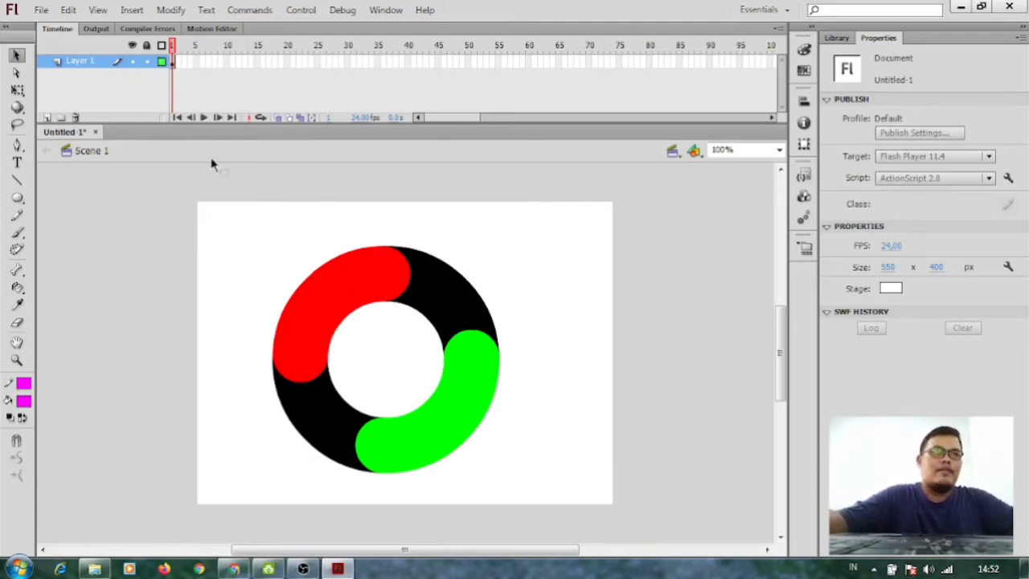
Insert a keyframe at frame 35 of Layer 1 to extend the ring across the timeline.
{"action": "left_click", "coordinate": [172, 62]}
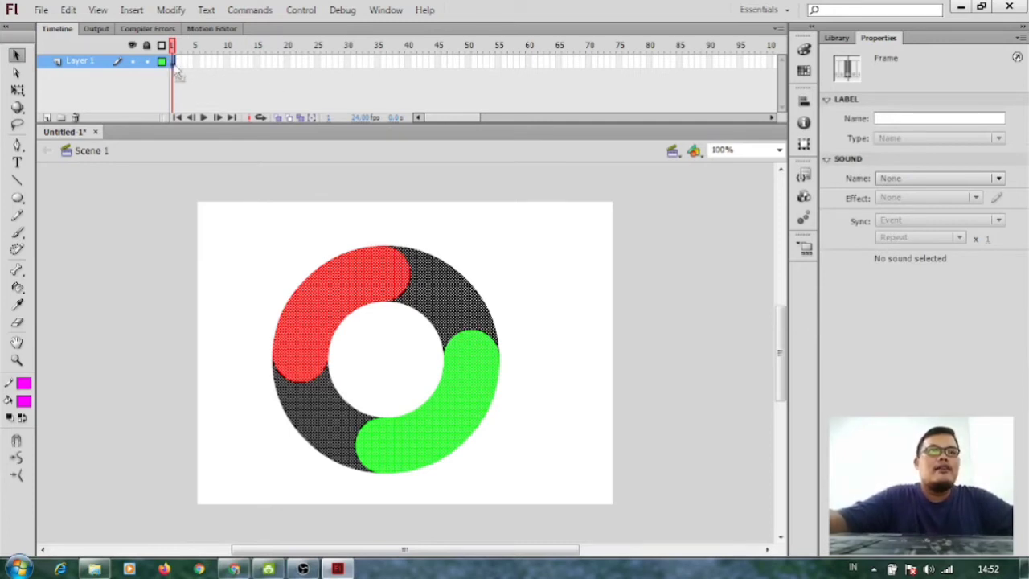
{"action": "left_click", "coordinate": [213, 227]}
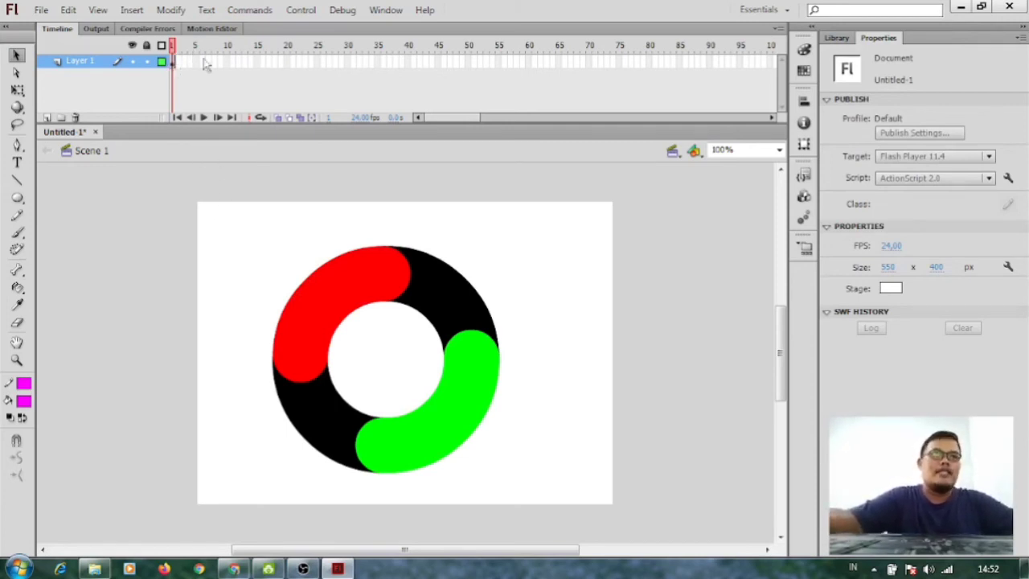
{"action": "right_click", "coordinate": [378, 62]}
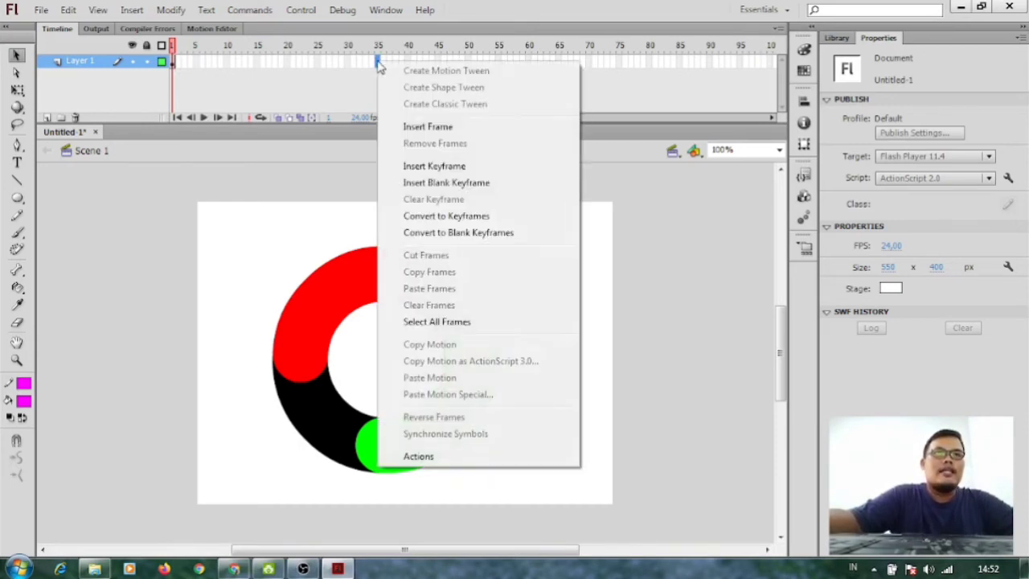
{"action": "left_click", "coordinate": [438, 168]}
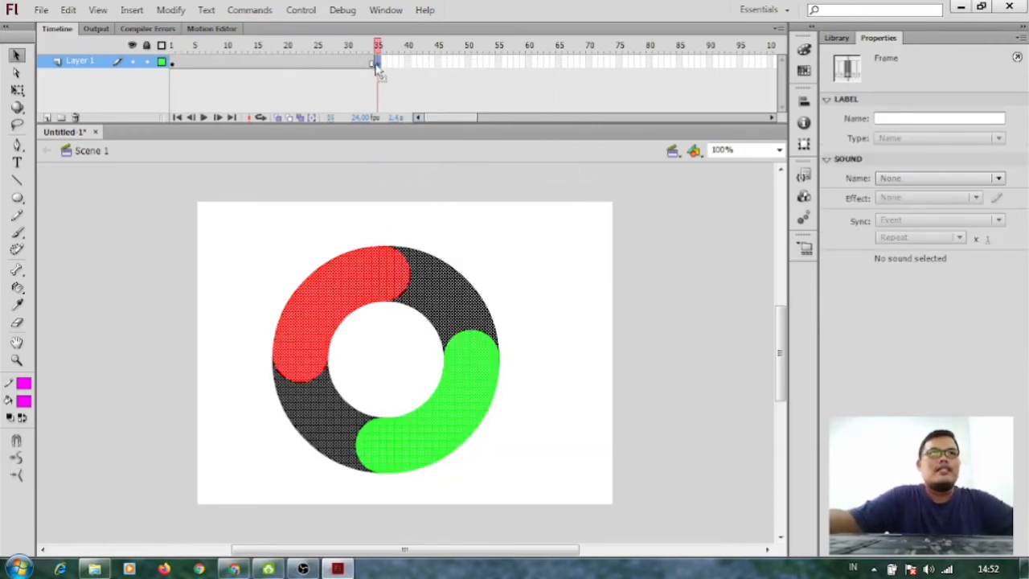
Create a classic tween on Layer 1 between the keyframes at frames 1 and 35.
{"action": "left_click", "coordinate": [175, 65]}
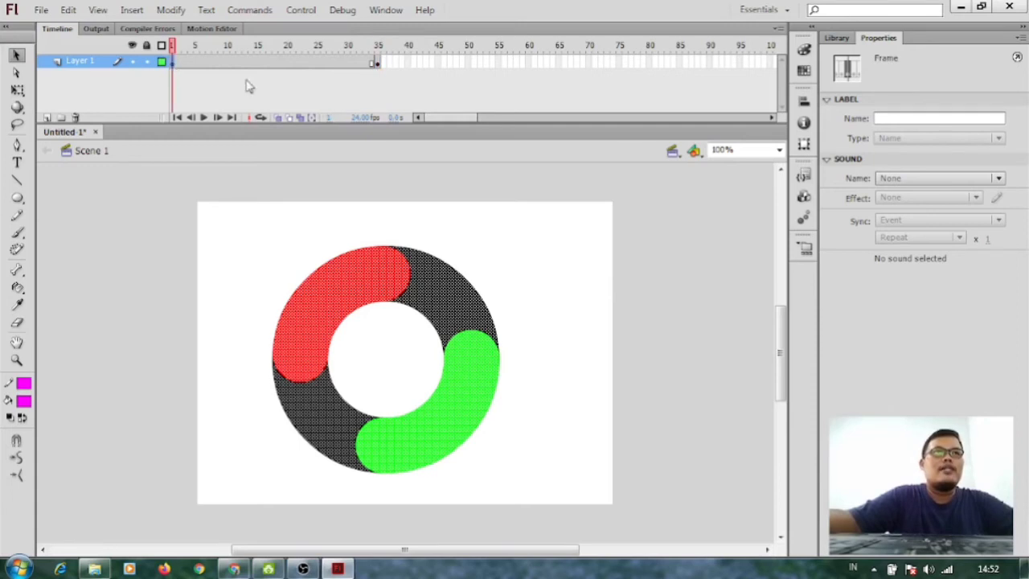
{"action": "left_click", "coordinate": [378, 66]}
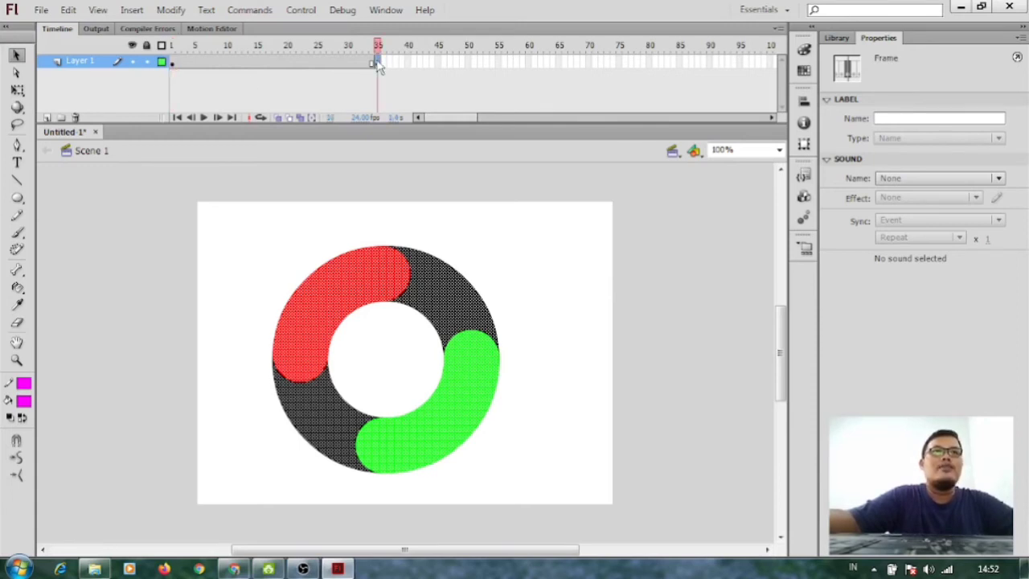
{"action": "left_click", "coordinate": [257, 65]}
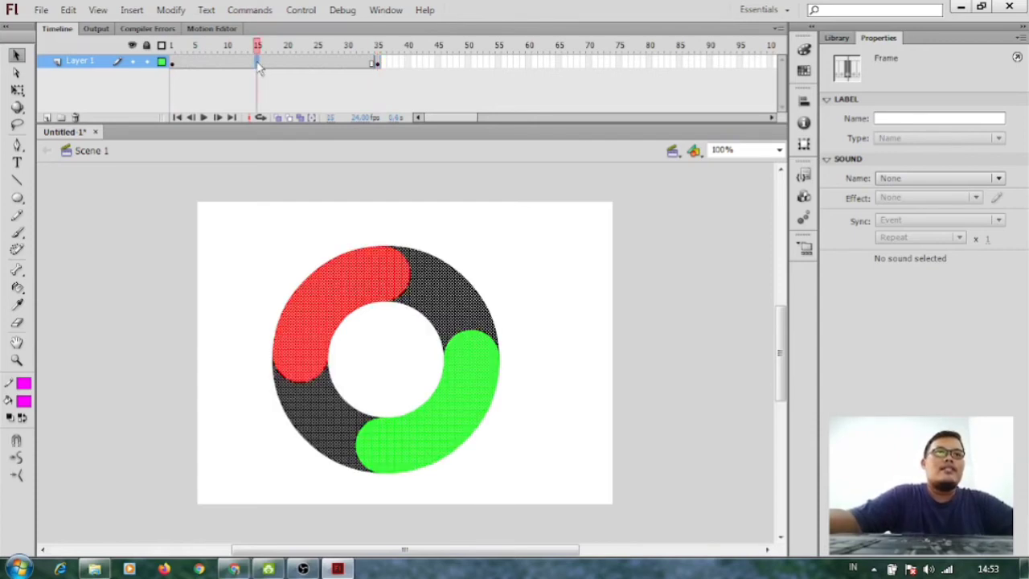
{"action": "right_click", "coordinate": [259, 67]}
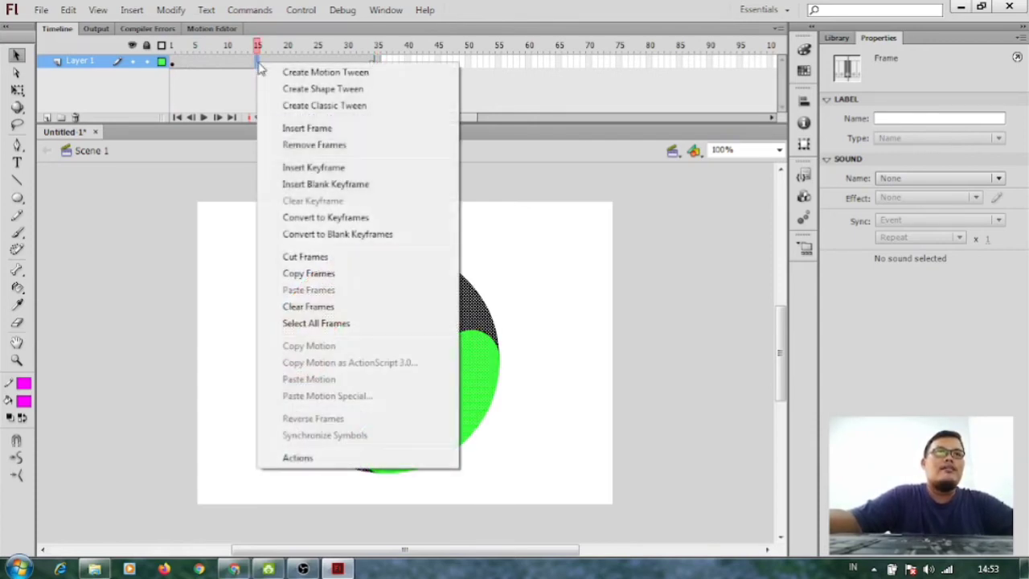
{"action": "left_click", "coordinate": [315, 107]}
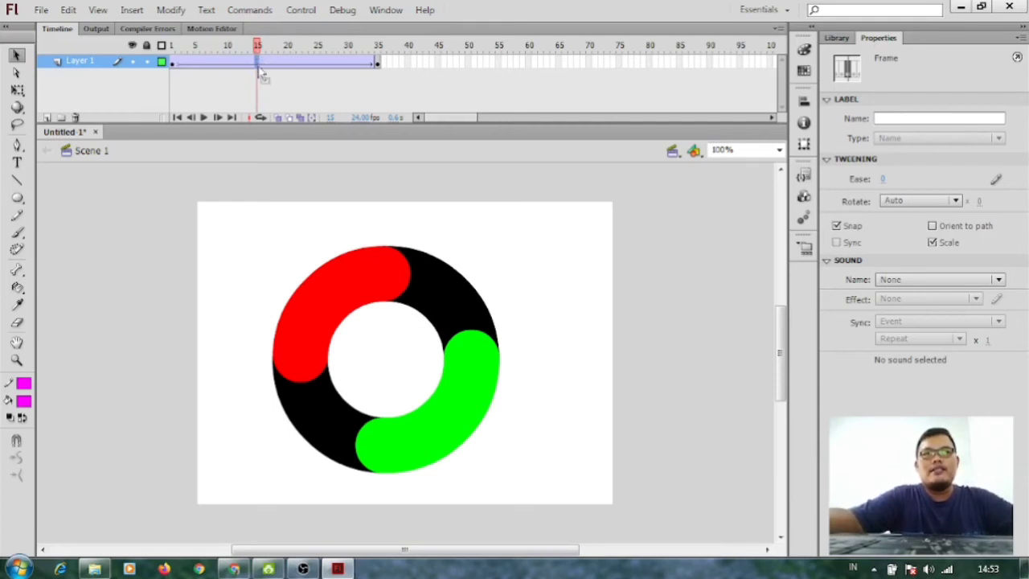
Set the ring's classic tween to rotate CW once and test the movie.
{"action": "left_click", "coordinate": [175, 65]}
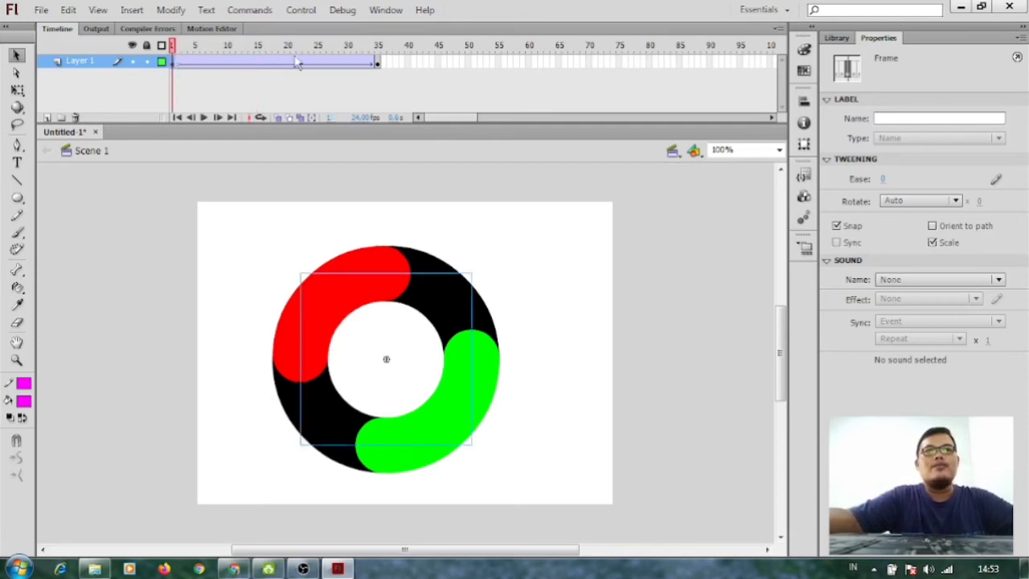
{"action": "left_click", "coordinate": [376, 63]}
{"action": "left_click", "coordinate": [368, 64]}
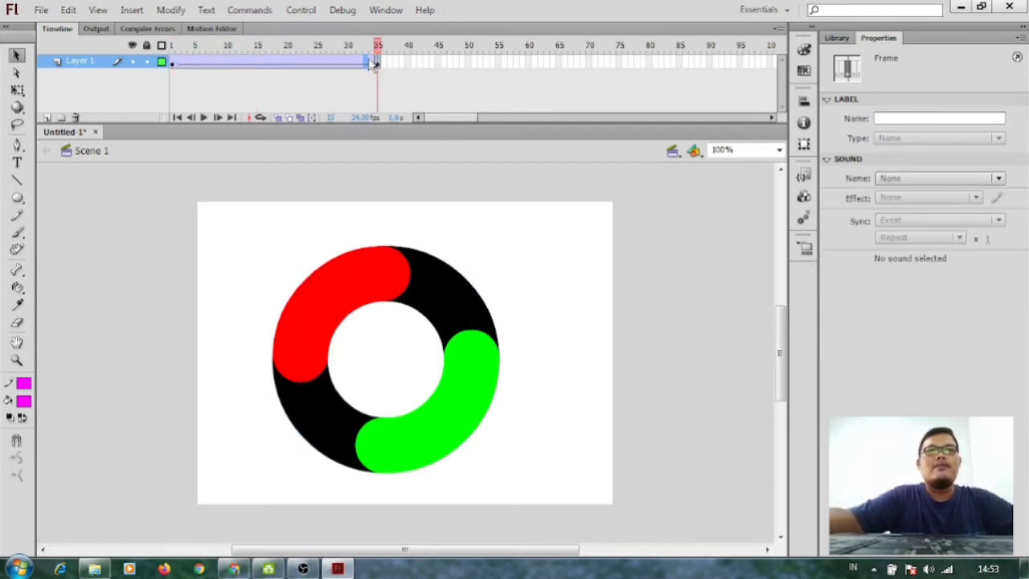
{"action": "left_click", "coordinate": [258, 64]}
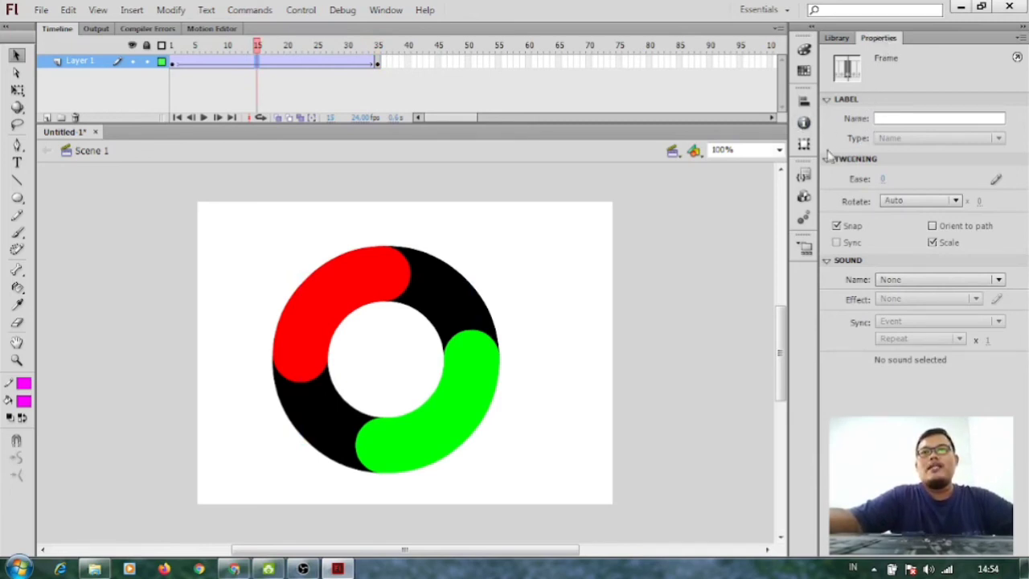
{"action": "left_click", "coordinate": [900, 207]}
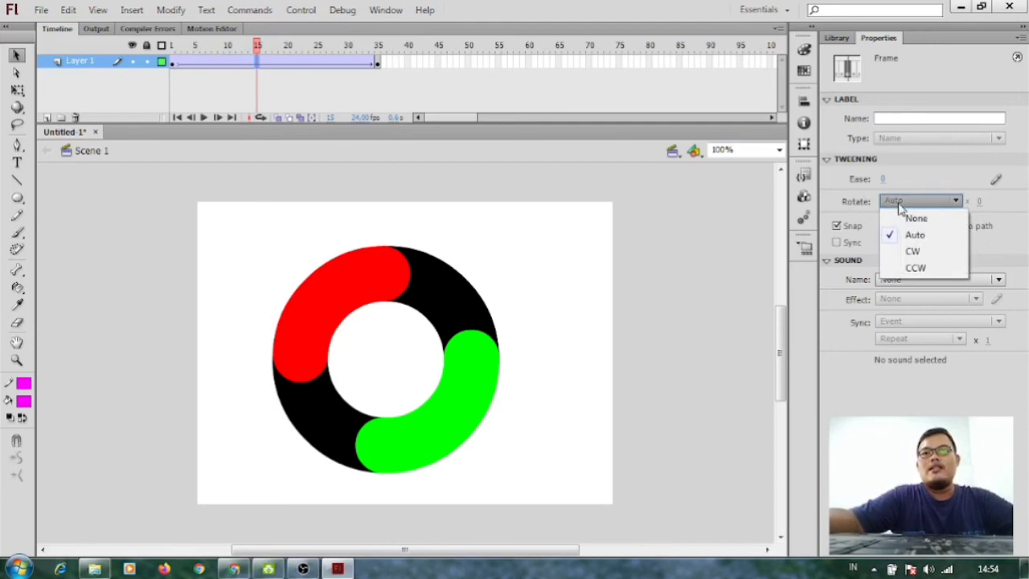
{"action": "left_click", "coordinate": [899, 252]}
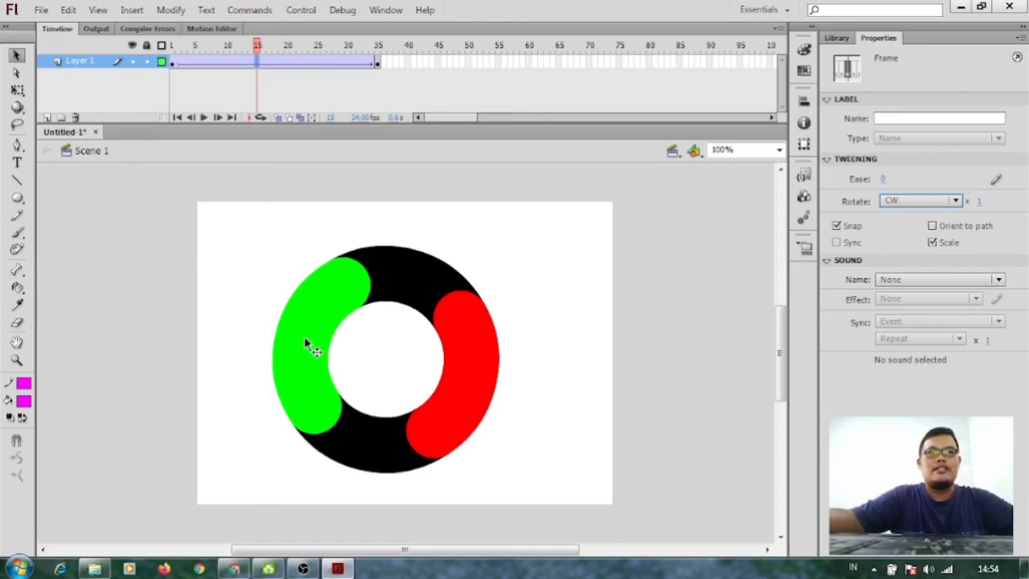
{"action": "left_click", "coordinate": [571, 255]}
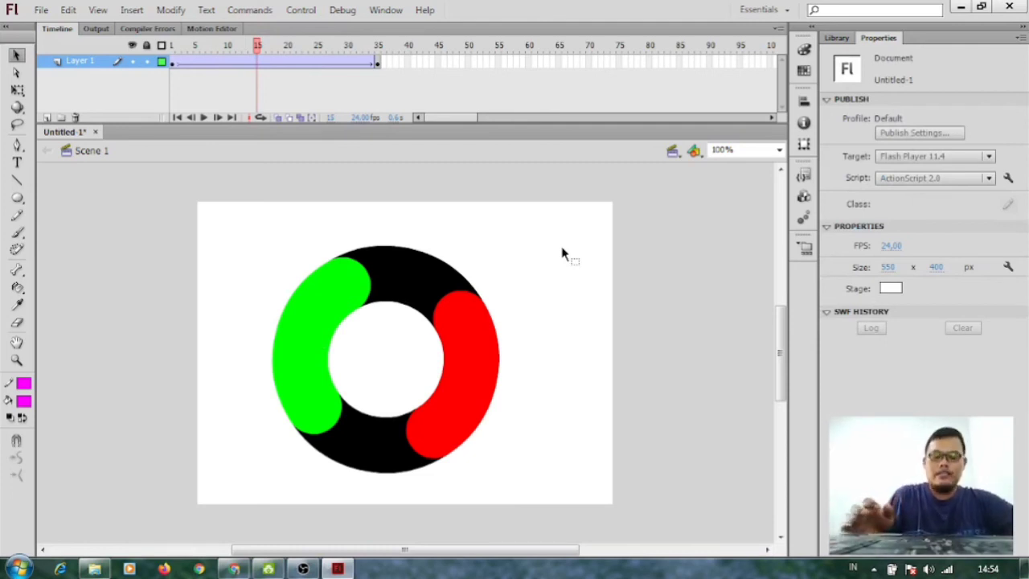
{"action": "key", "text": "ctrl+Return"}
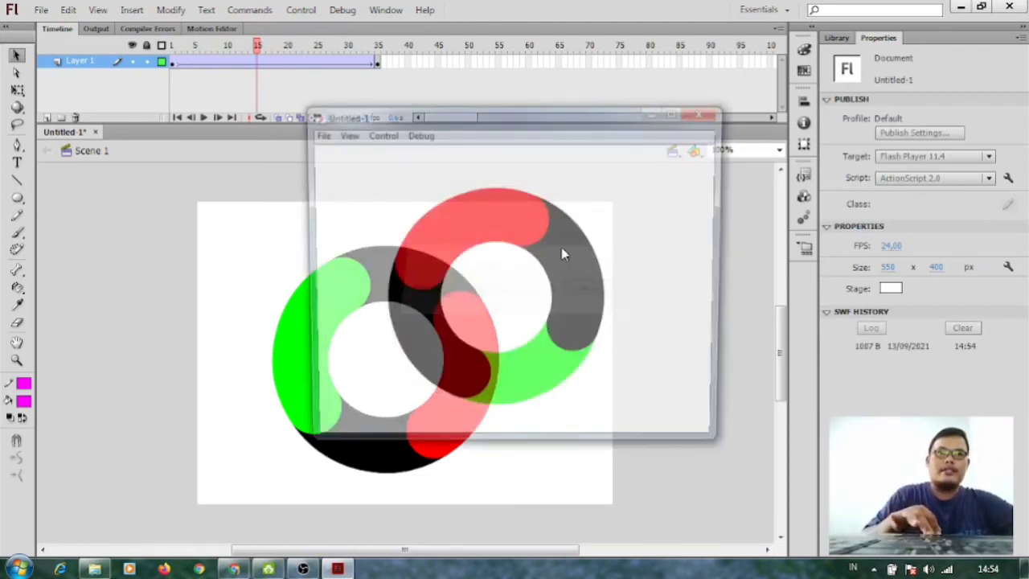